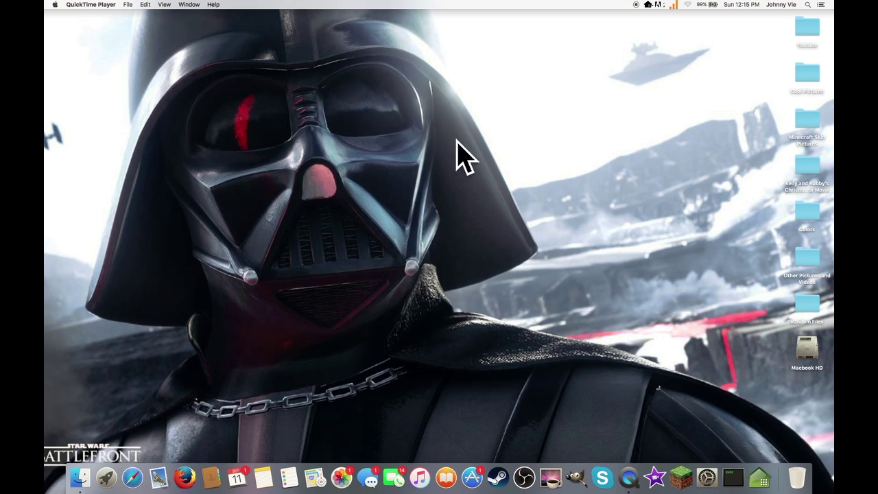
Step: Switch to Safari and open Mozilla's official Firefox download page from the Bing results for Firefox
left_click_drag(277, 76, 570, 264)
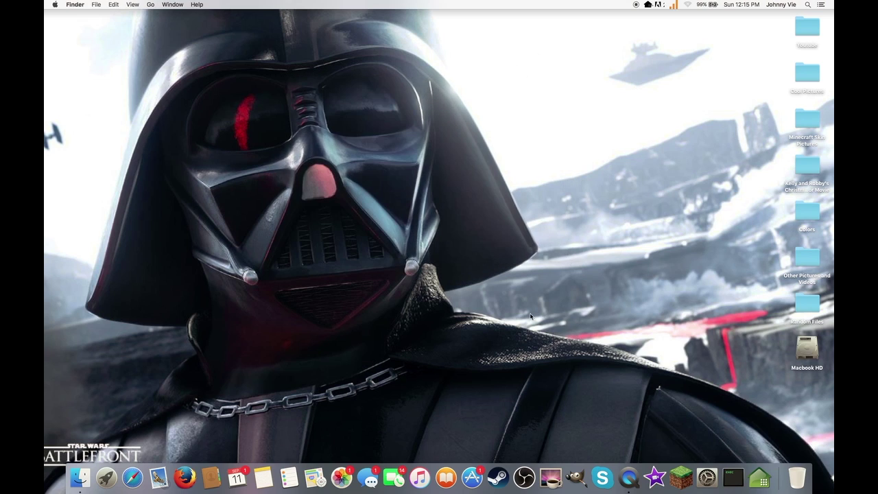
left_click(140, 470)
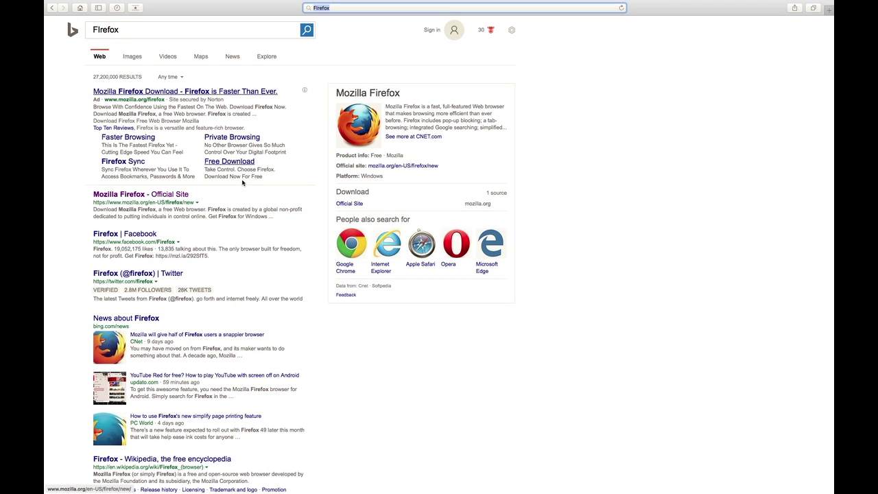
left_click(174, 195)
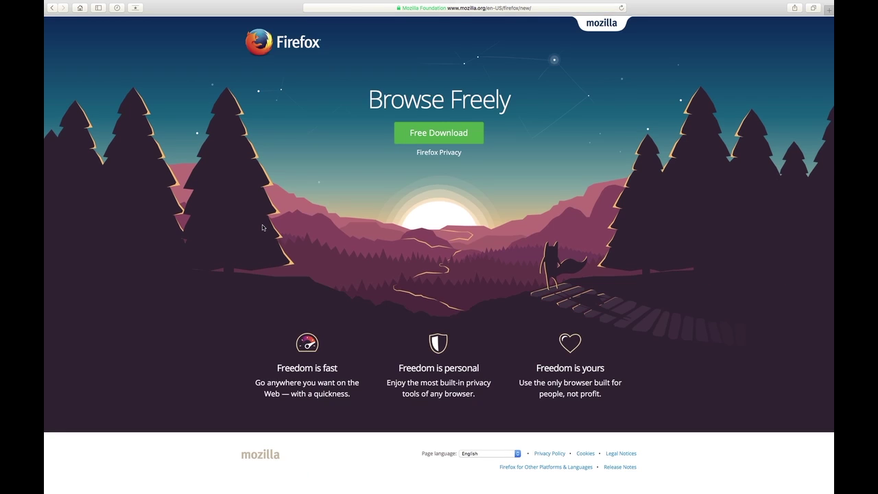
left_click_drag(383, 99, 478, 153)
left_click(478, 153)
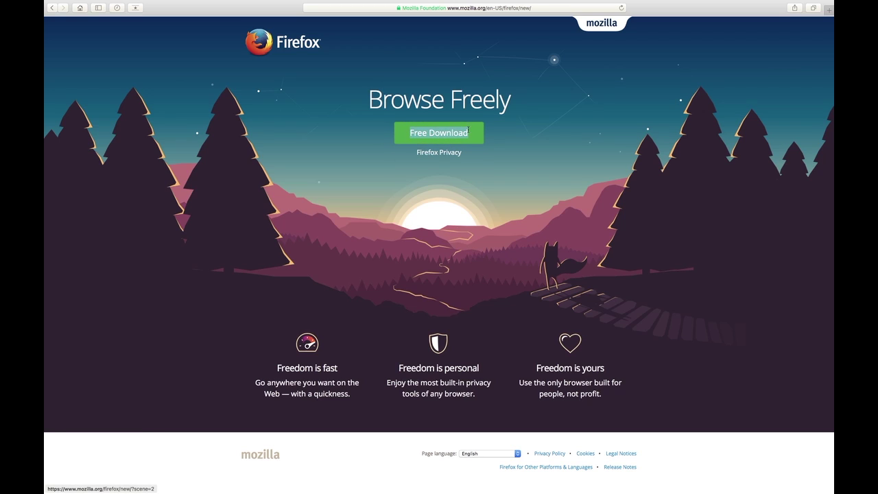
mouse_move(784, 3)
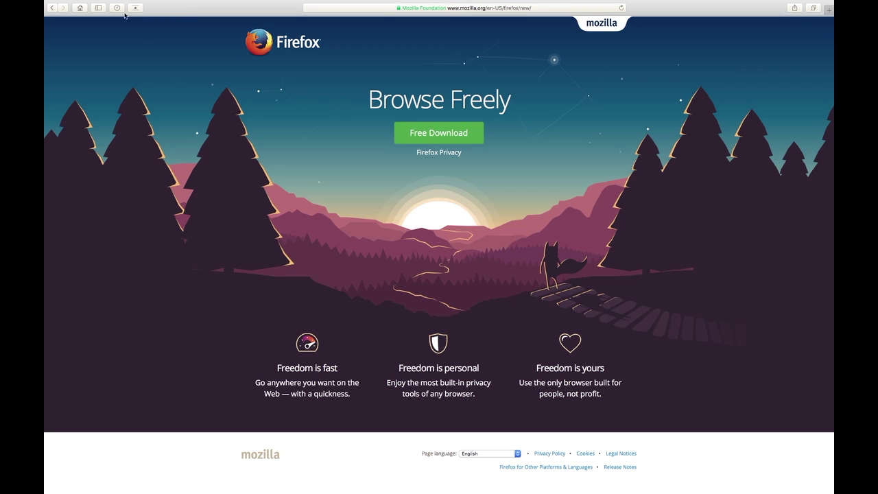
Step: Exit full screen and quit Safari
key("ctrl+super+f")
left_click(74, 4)
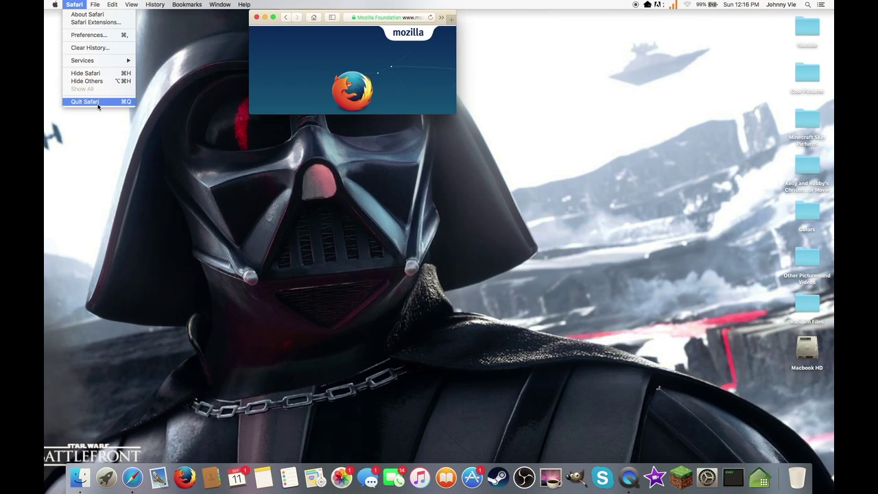
key("super+q")
left_click_drag(170, 109, 455, 312)
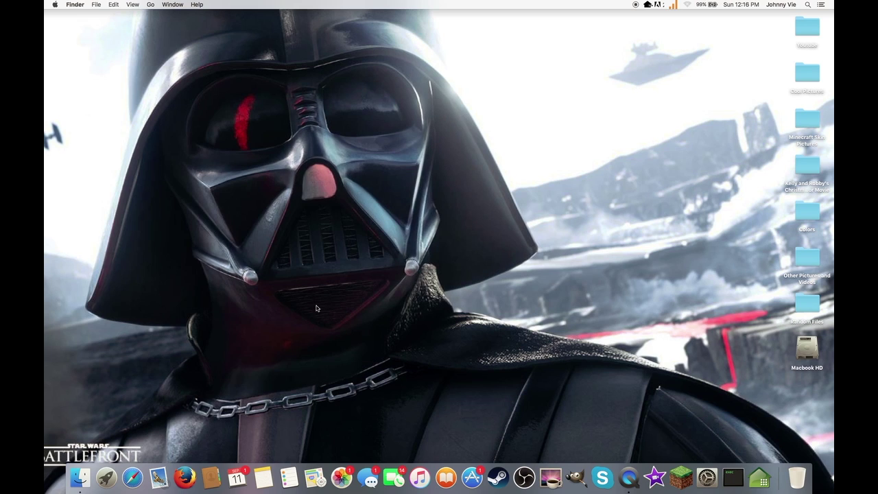
Step: Switch to Firefox, make its window full screen, and go to the Xbox website
left_click(184, 476)
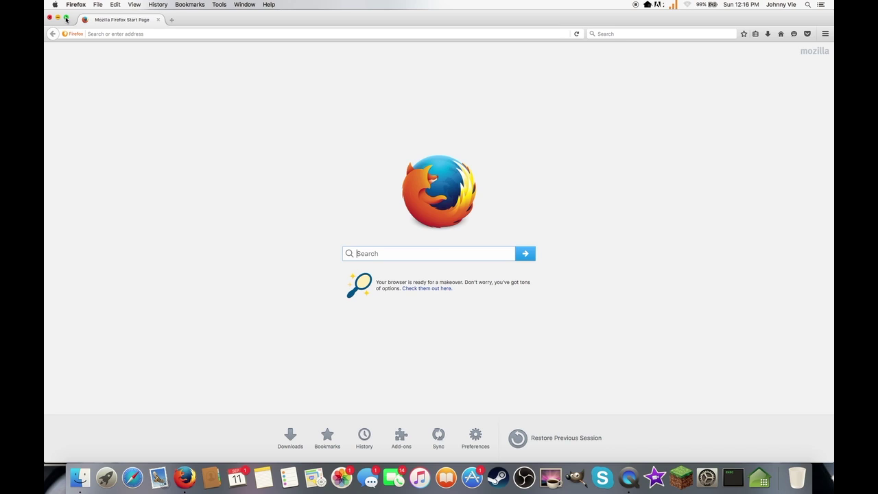
left_click(66, 19)
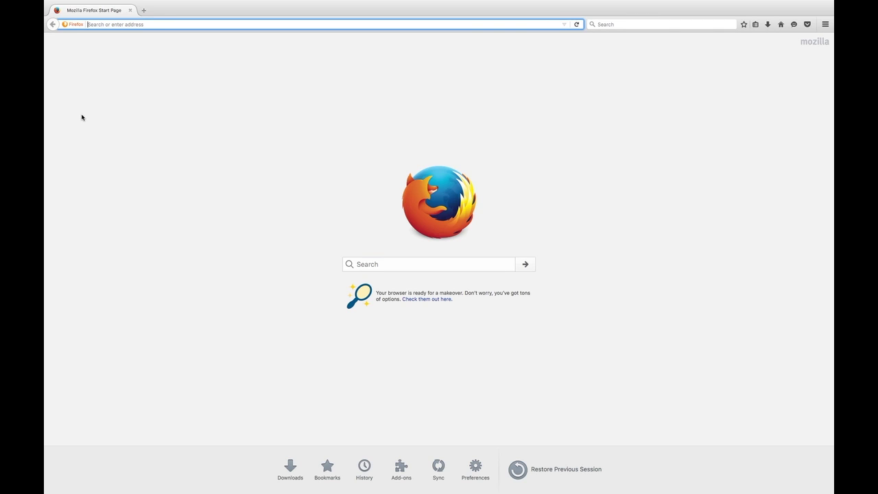
type("Xbox.")
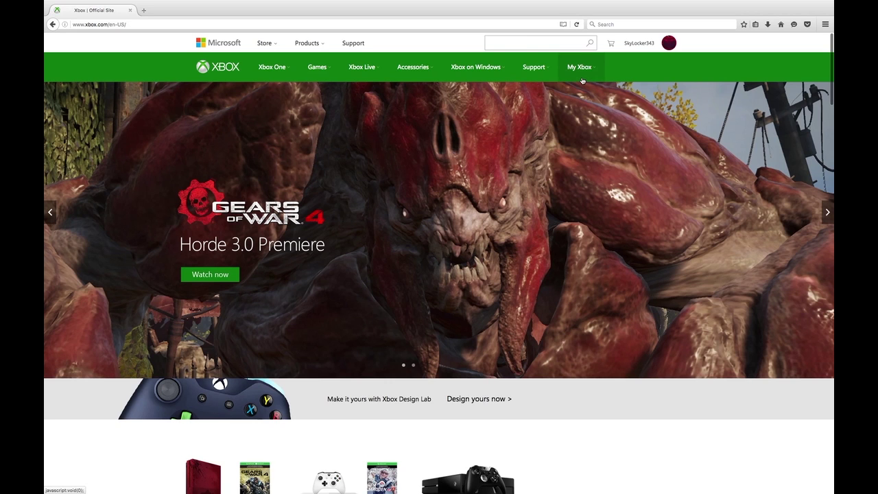
Step: Open the Xbox account's profile page and view all of its game clips
mouse_move(582, 81)
left_click(586, 118)
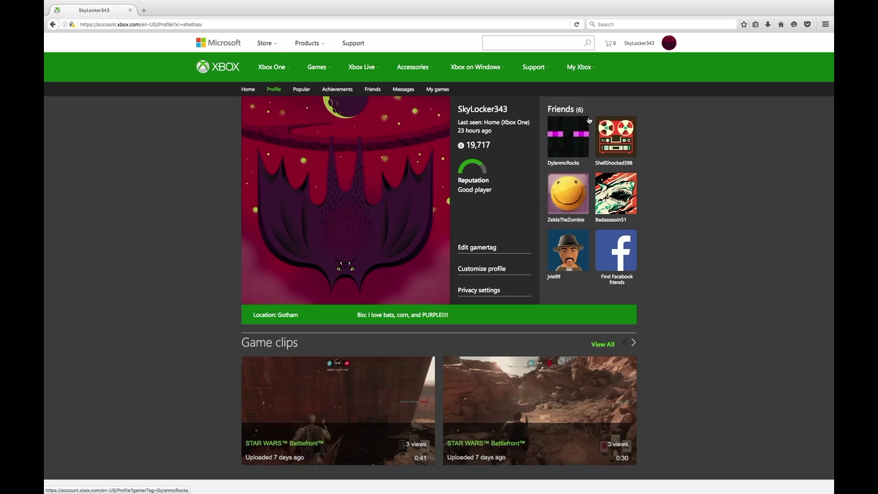
left_click(602, 344)
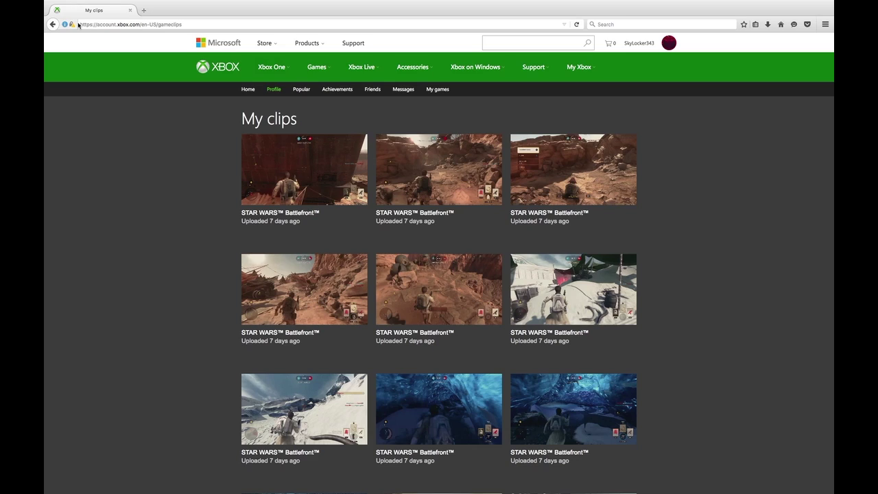
Step: Return to the Xbox profile page and reopen the full list from its Game clips section
left_click(53, 24)
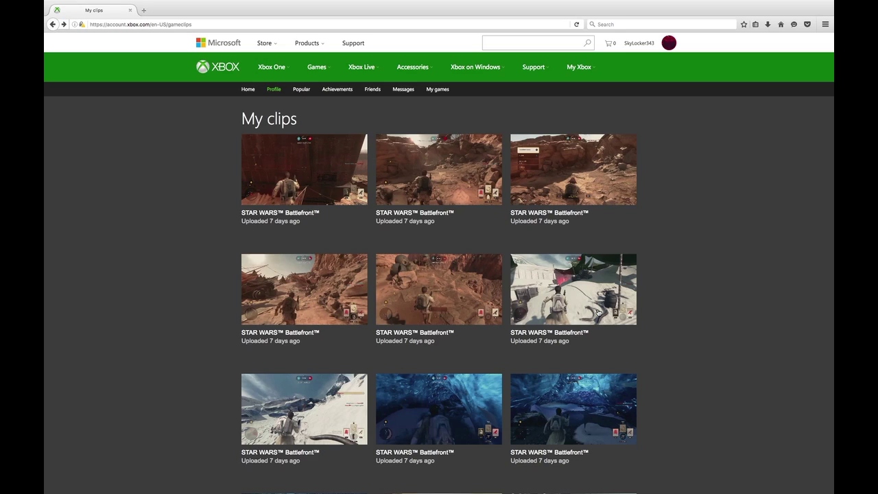
left_click(579, 66)
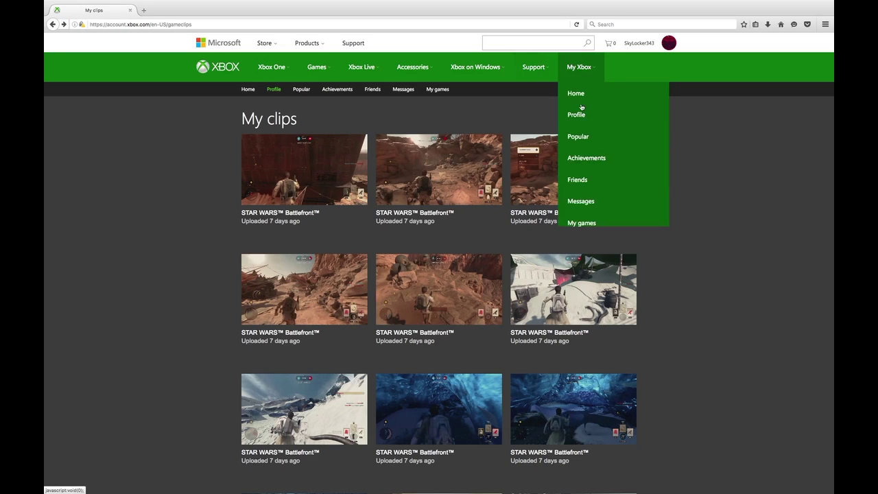
left_click(584, 117)
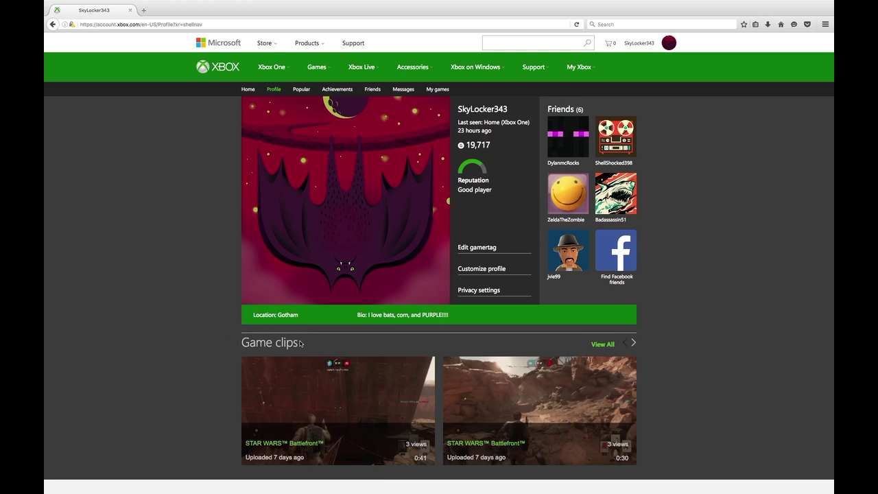
triple_click(242, 343)
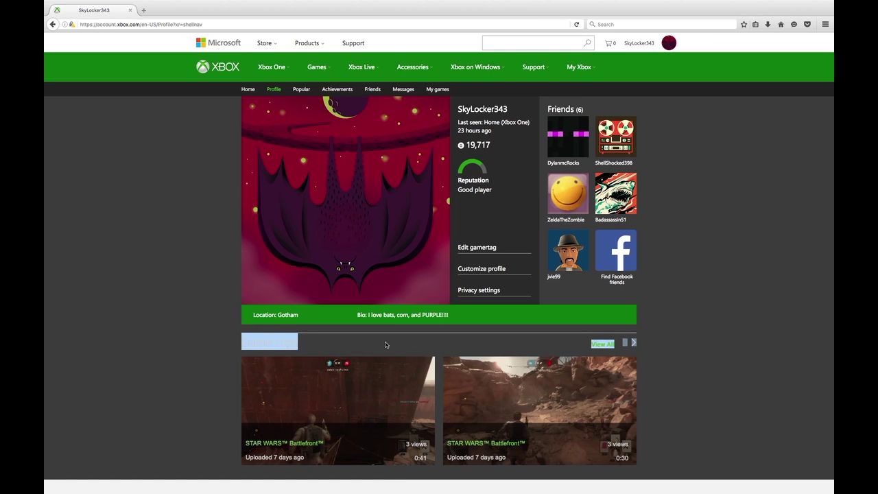
left_click(409, 346)
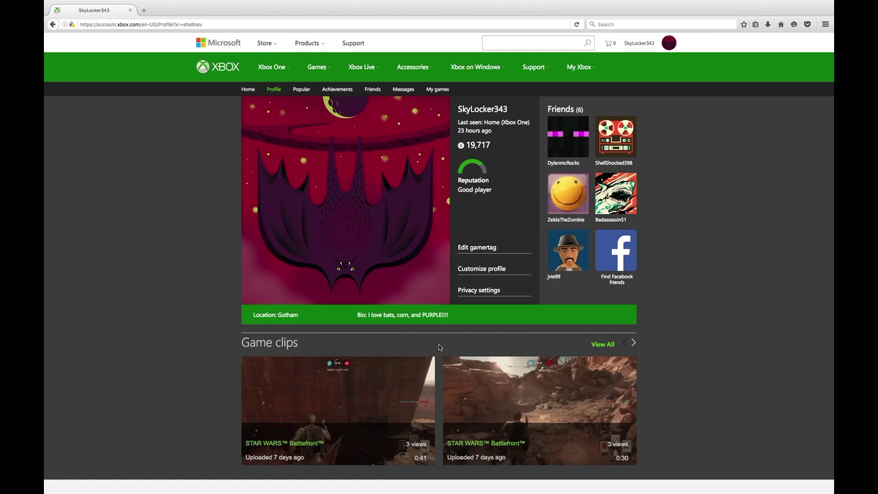
left_click(603, 344)
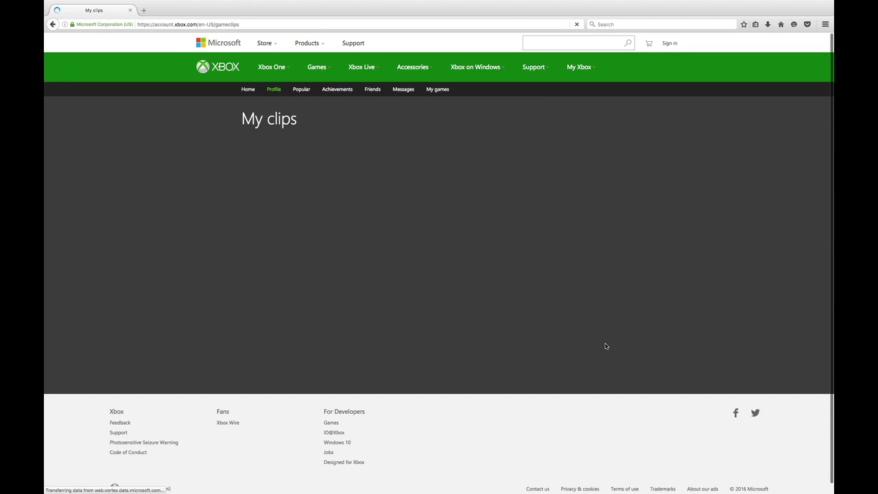
Step: Load more game clips at the end of the My clips list
scroll(605, 346, "down", 5)
scroll(606, 347, "down", 5)
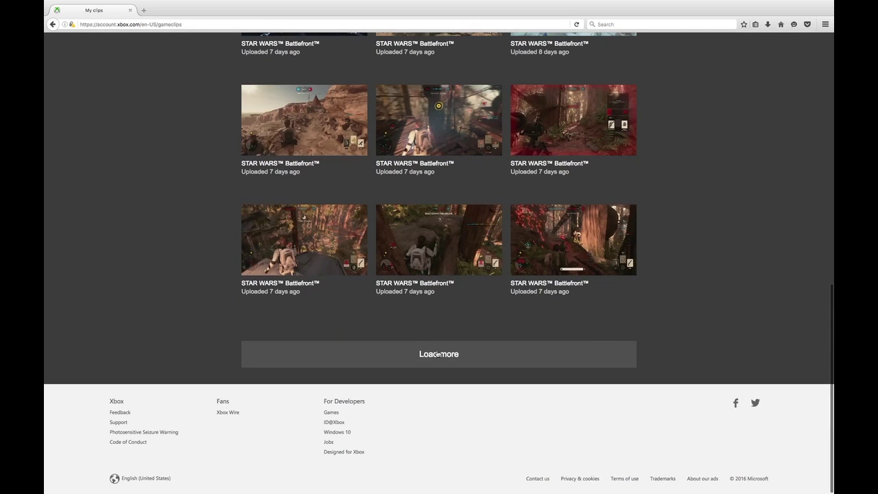
left_click(438, 354)
scroll(531, 288, "up", 3)
scroll(531, 288, "up", 5)
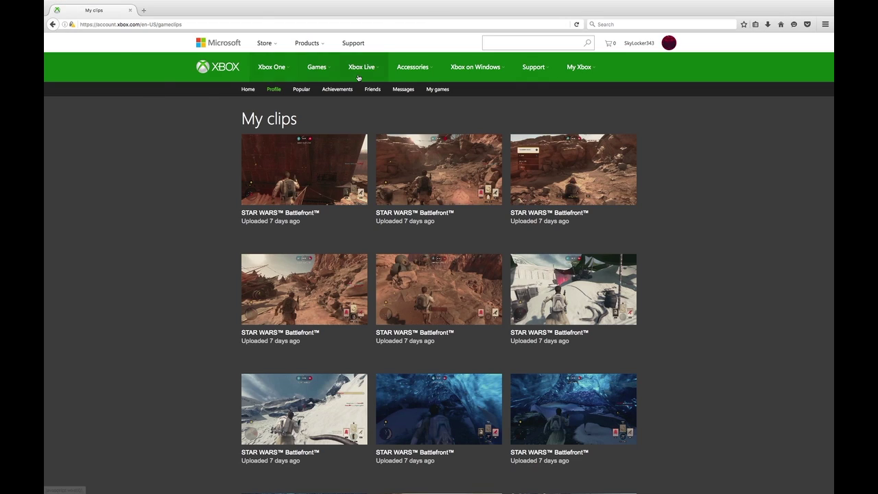
Step: Extend the My clips list with a further batch of older clips
left_click(577, 71)
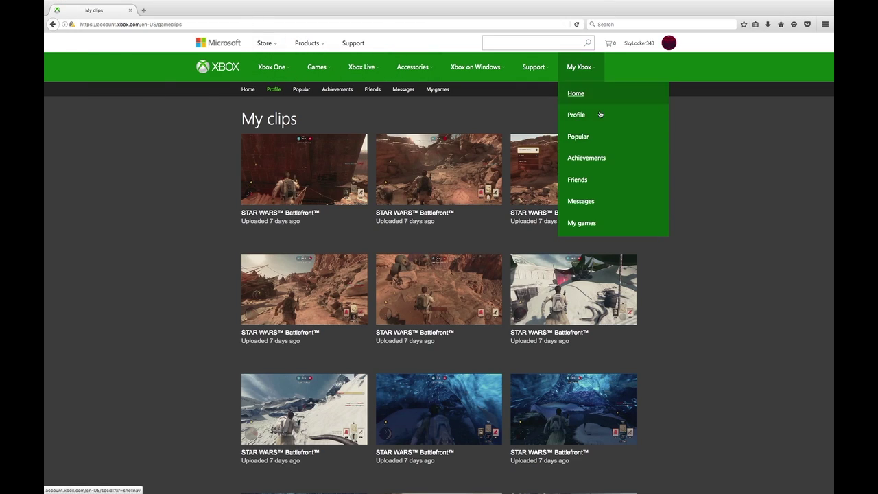
left_click(131, 214)
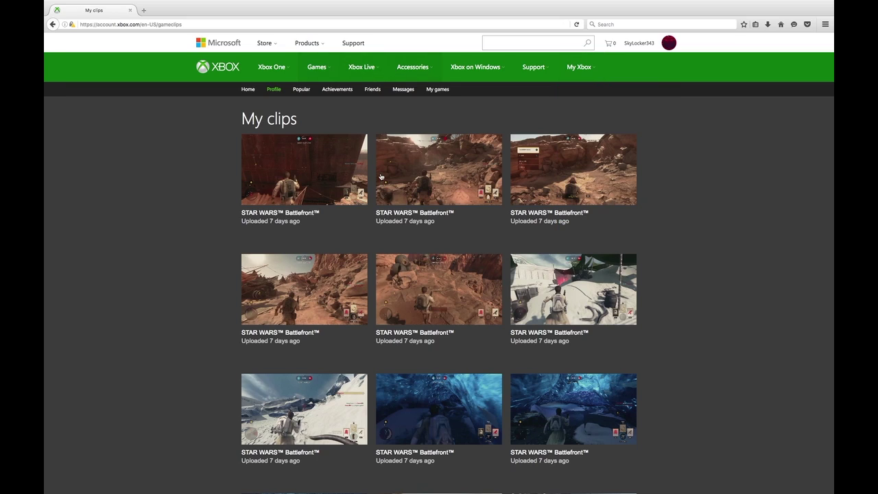
scroll(700, 262, "down", 5)
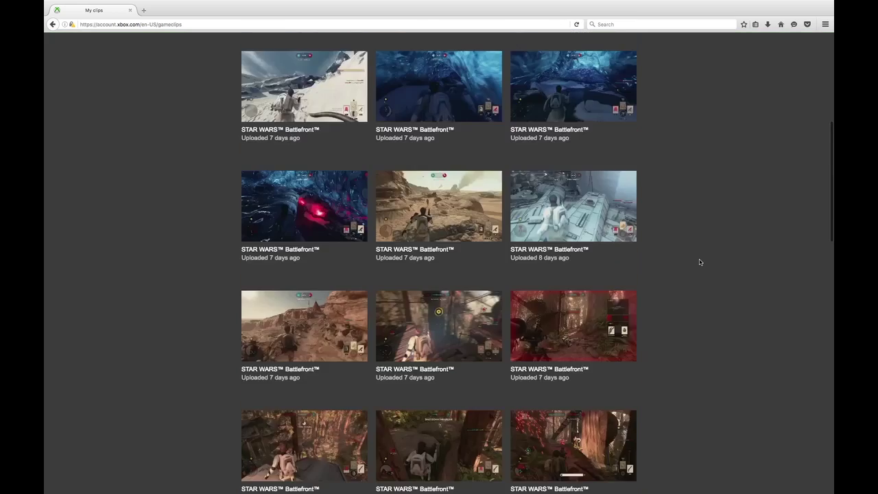
scroll(700, 262, "down", 10)
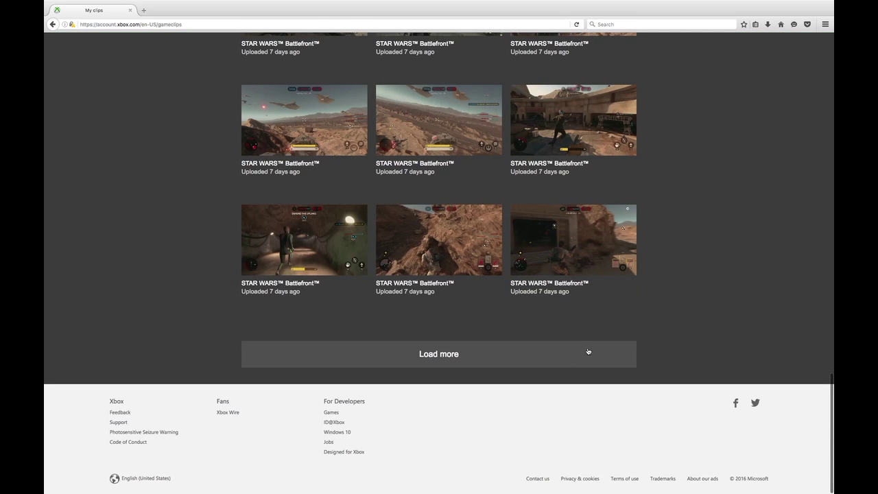
left_click(587, 351)
scroll(725, 134, "up", 15)
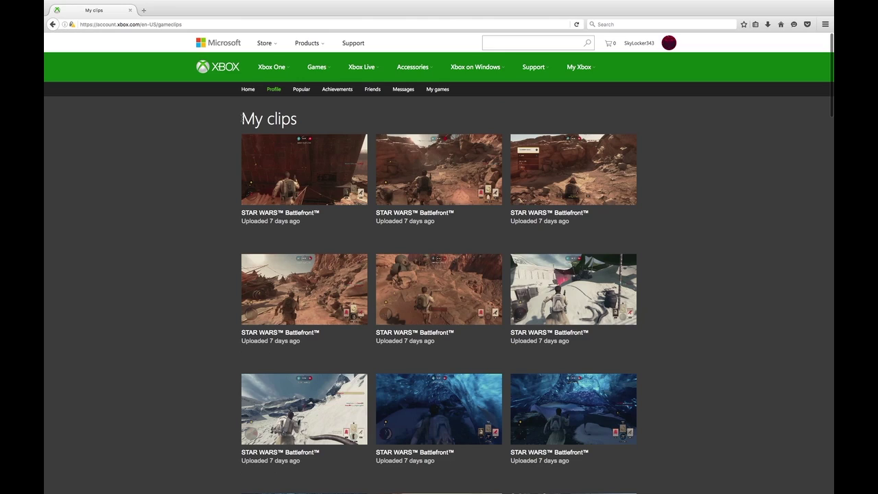
Step: Open the STAR WARS Battlefront clip uploaded 12 days ago, near the end of the My clips list
left_click_drag(242, 118, 320, 126)
left_click(221, 163)
scroll(239, 212, "down", 2)
scroll(239, 213, "down", 20)
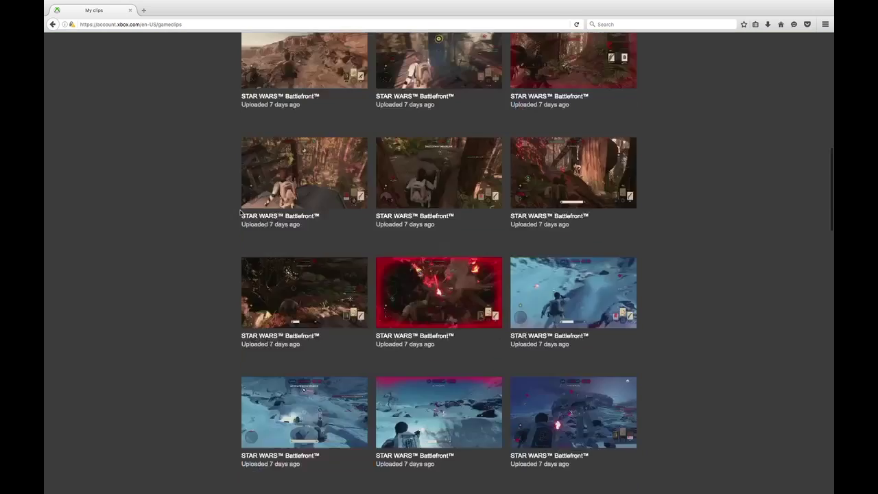
scroll(240, 214, "down", 20)
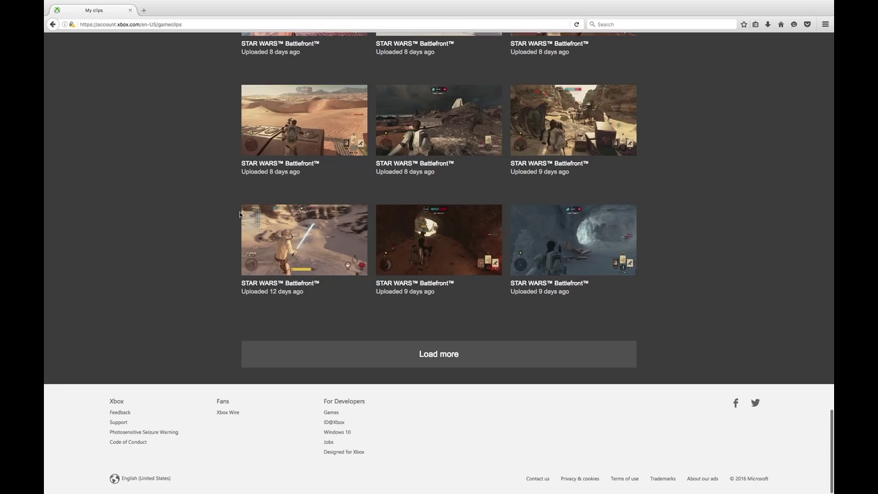
right_click(303, 228)
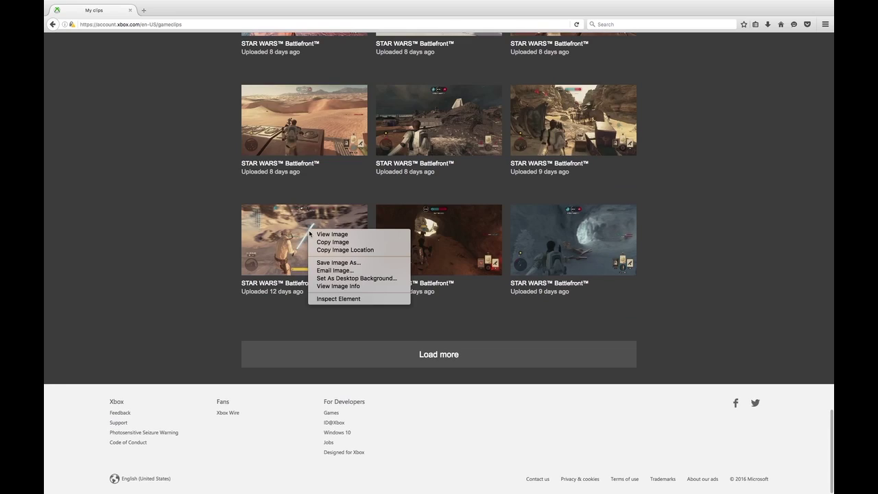
left_click(261, 249)
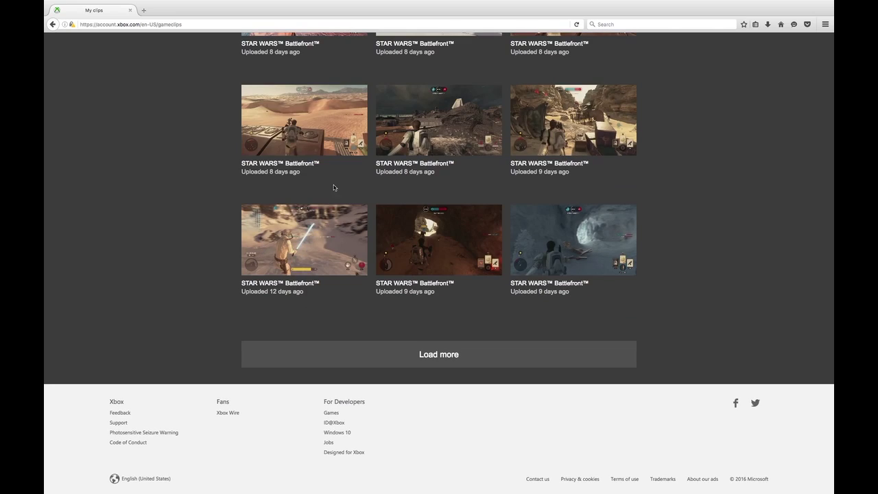
left_click(300, 242)
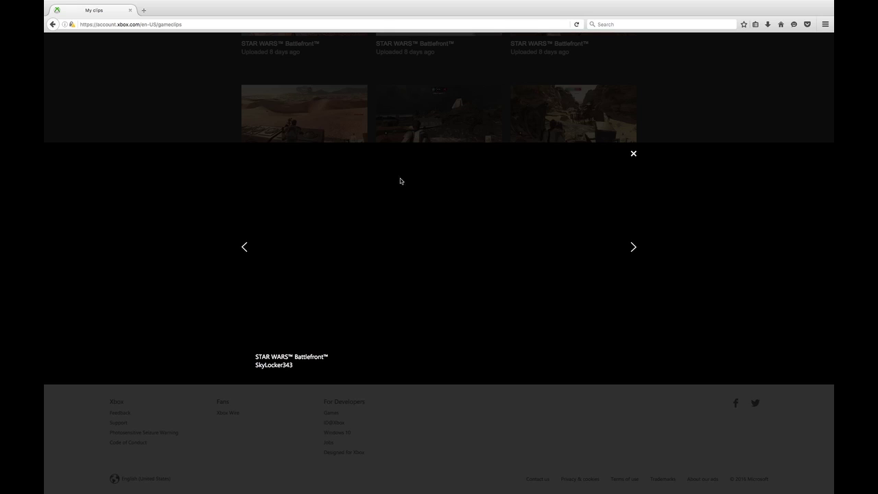
Step: Open the page info from the clip's player and show the page's media list
right_click(472, 252)
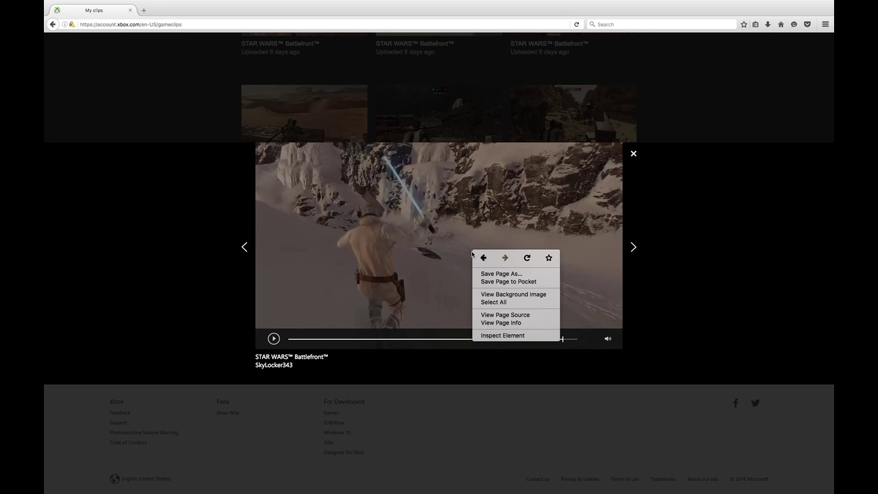
left_click(502, 323)
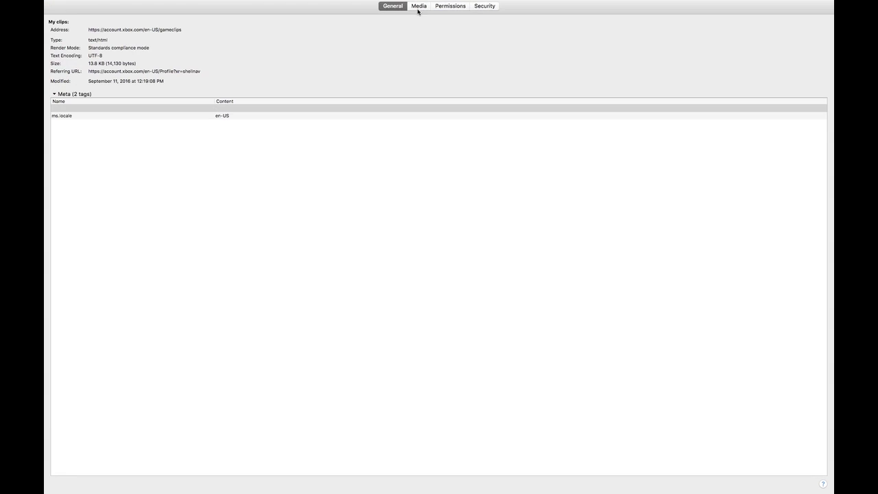
left_click(417, 9)
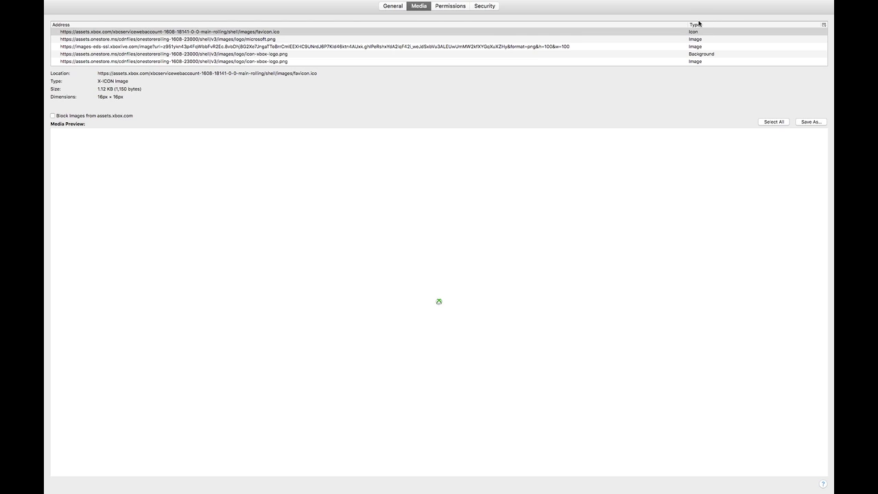
Step: Find the Video-type entry GameClip-Original.MP4 in the page's media list and select it for preview
left_click(709, 40)
left_click(713, 48)
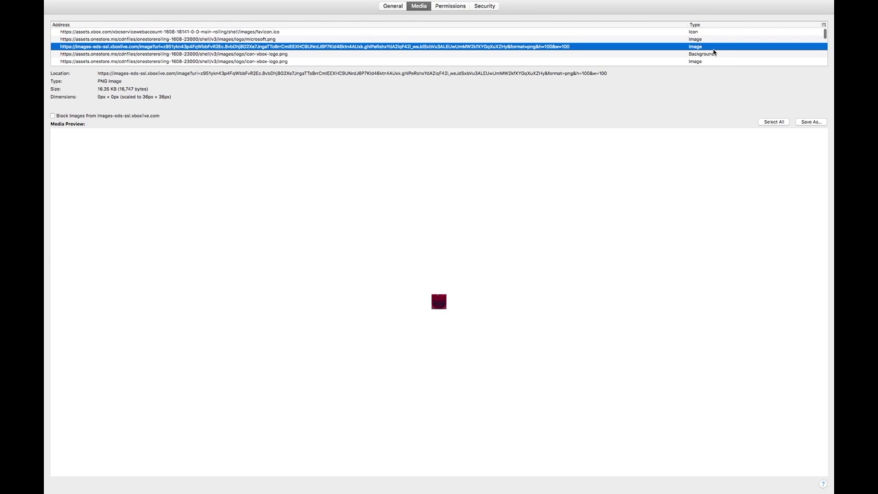
left_click(718, 55)
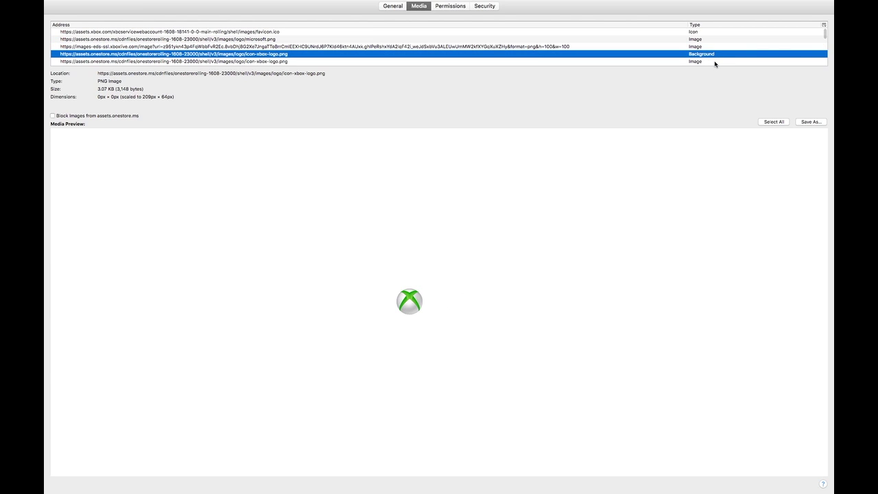
left_click(714, 61)
scroll(714, 60, "down", 10)
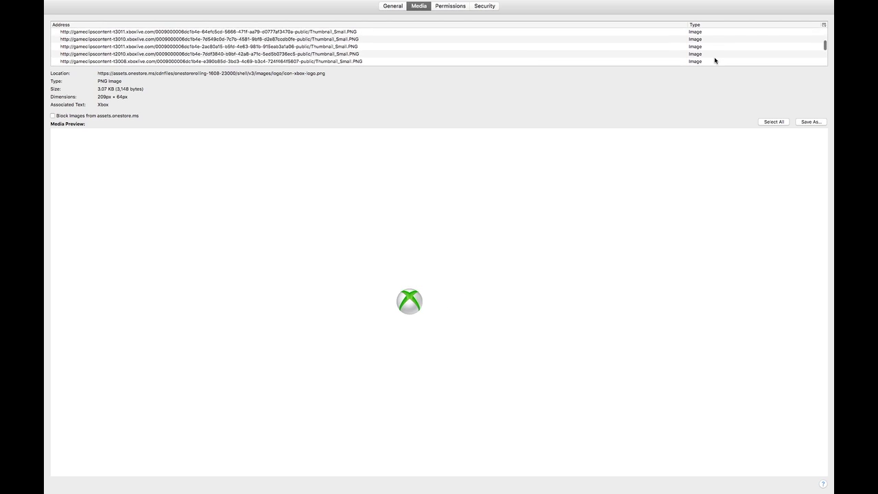
scroll(714, 61, "down", 15)
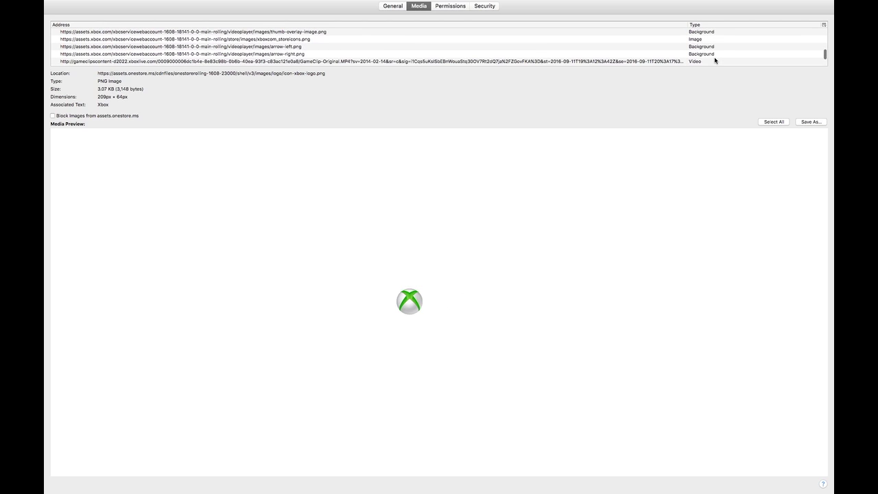
left_click(715, 62)
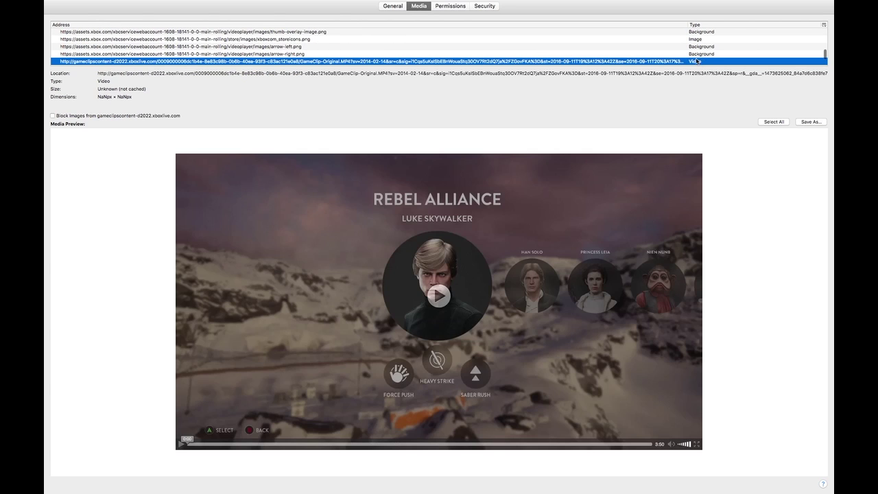
Step: Save the selected game clip video to the Desktop under the name Something, keeping the MP4 format
scroll(702, 43, "down", 5)
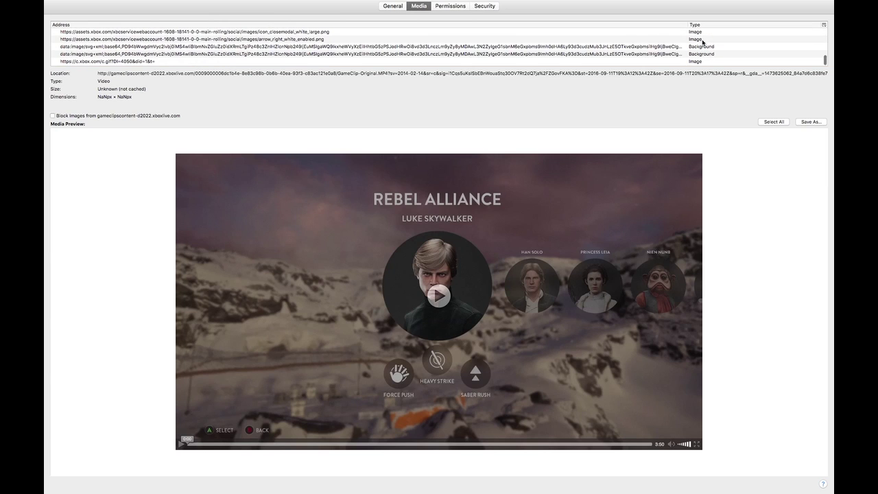
scroll(702, 42, "up", 8)
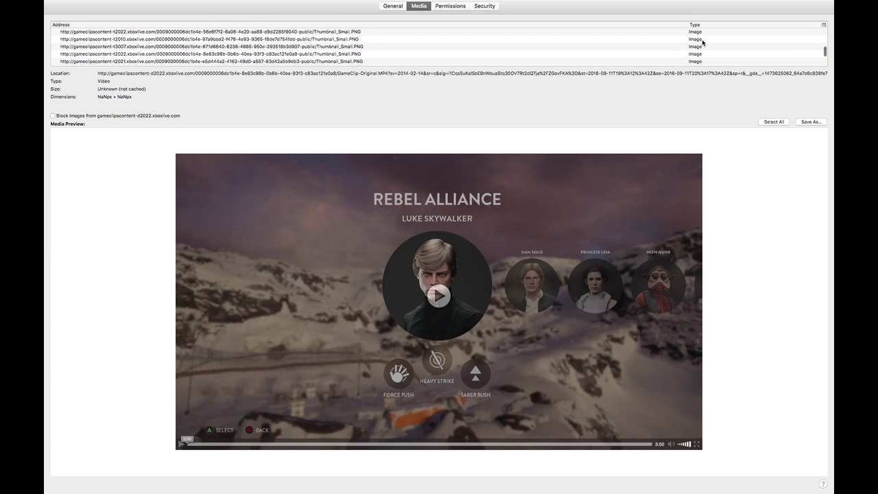
scroll(702, 43, "down", 10)
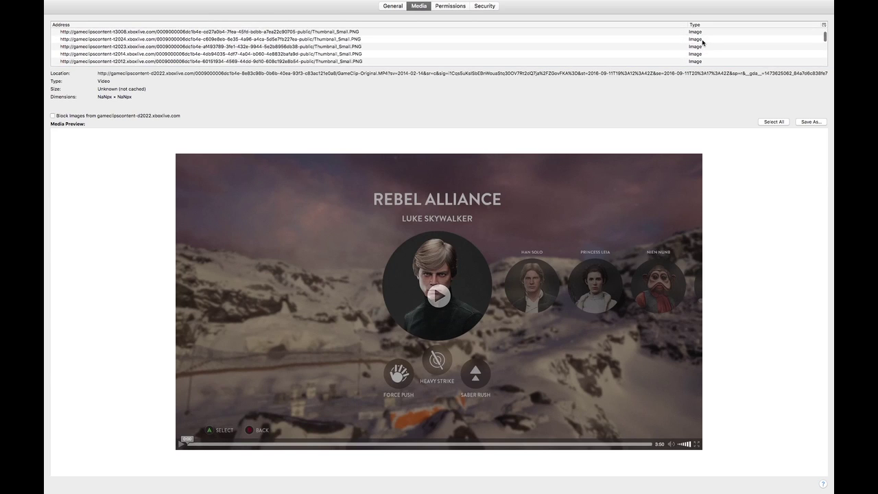
scroll(702, 42, "down", 3)
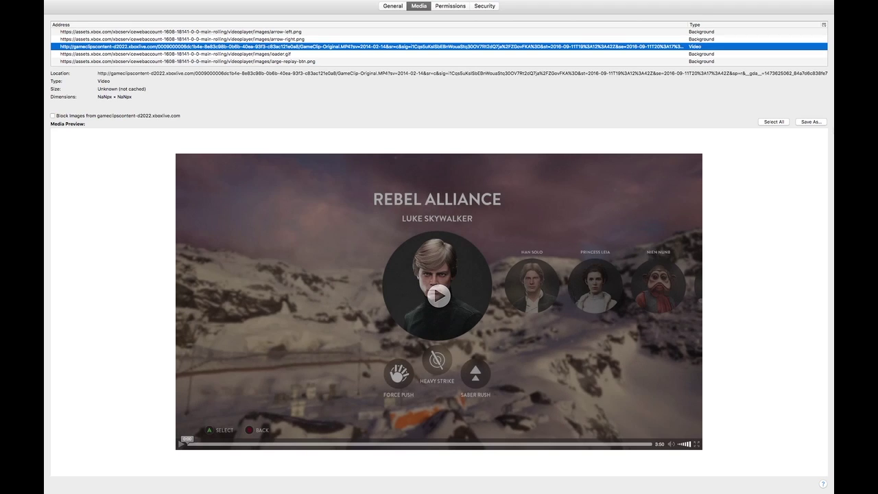
left_click(811, 122)
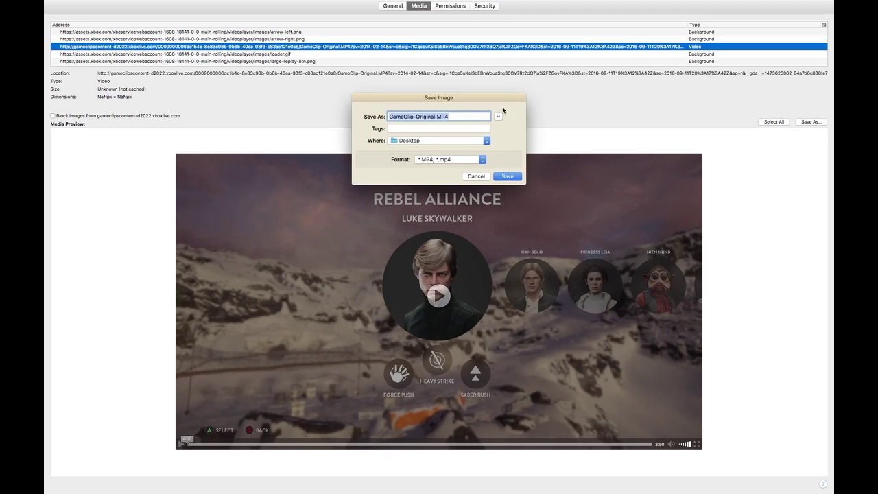
type("Something")
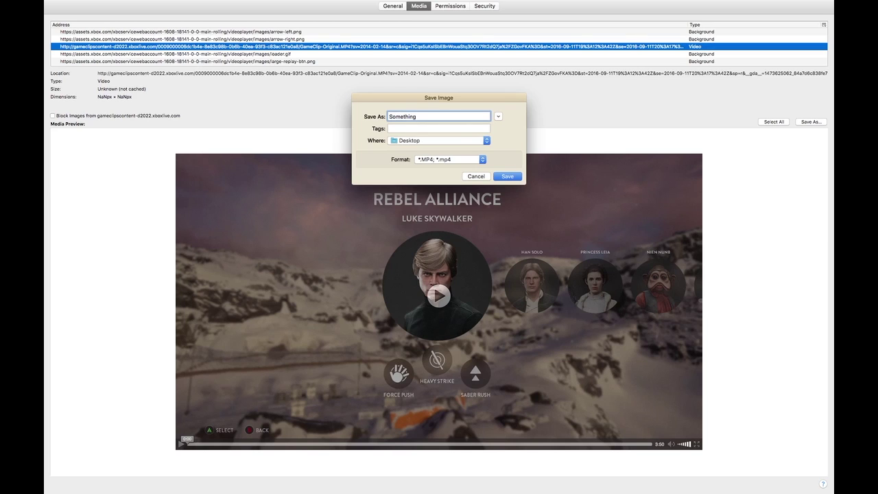
key("Return")
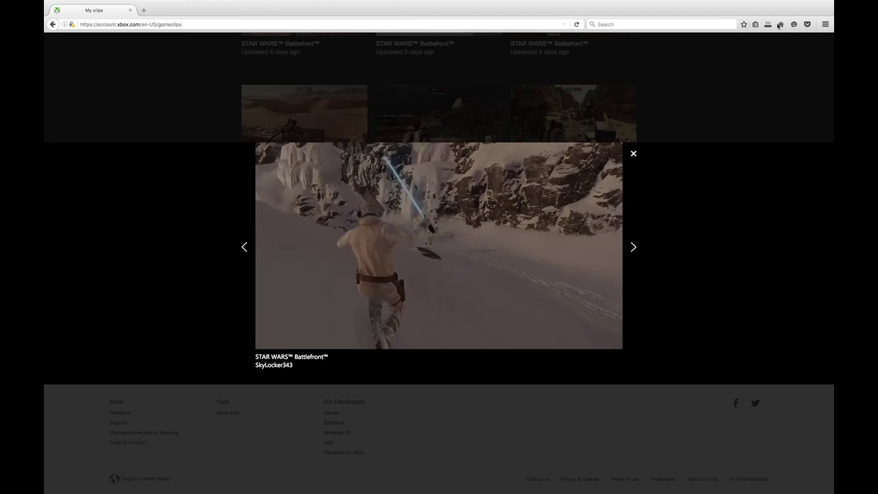
Step: Take the browser out of full screen and move its window down to uncover the desktop
left_click(768, 26)
mouse_move(56, 3)
left_click(65, 14)
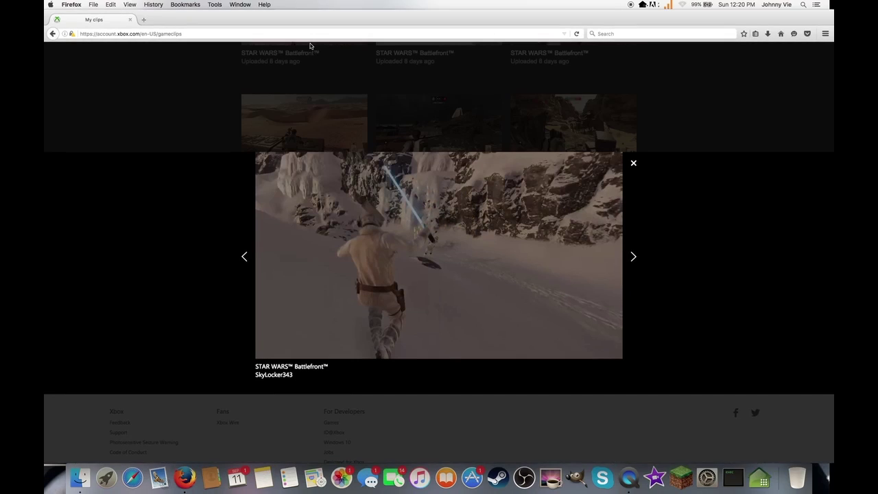
left_click_drag(270, 20, 239, 434)
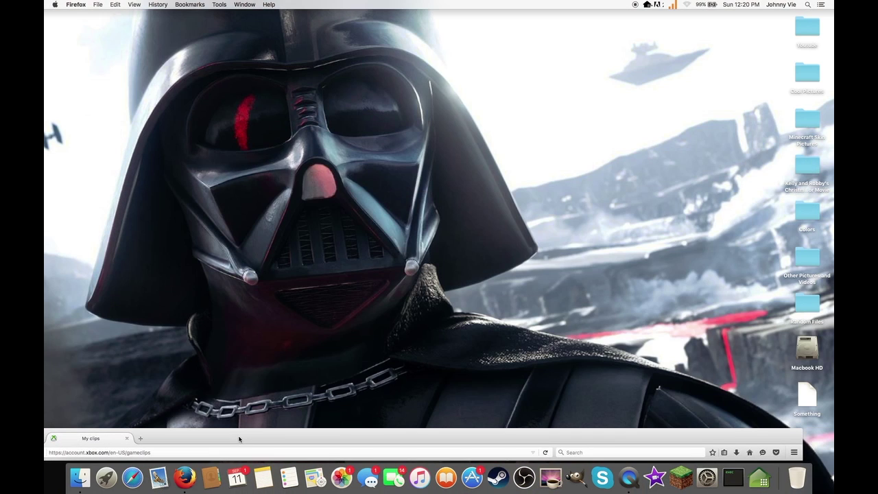
Step: Move the Something file to the upper middle of the desktop and close Firefox
left_click_drag(809, 395, 398, 150)
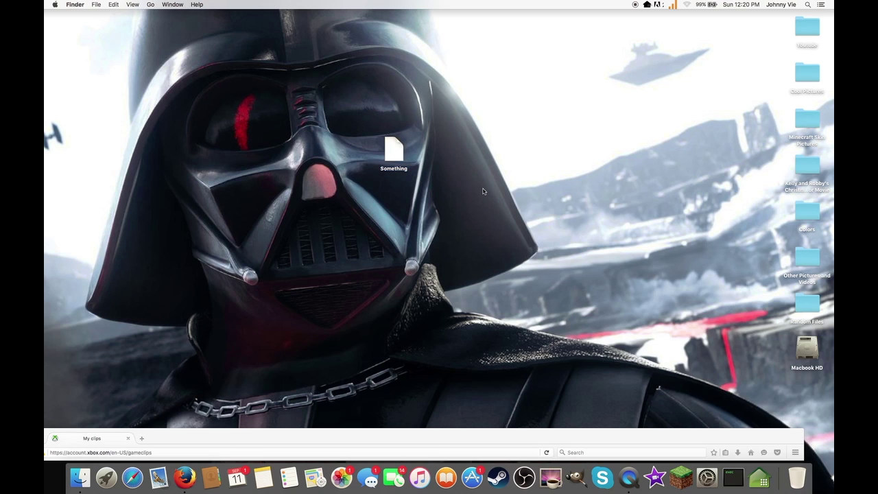
left_click_drag(358, 441, 513, 305)
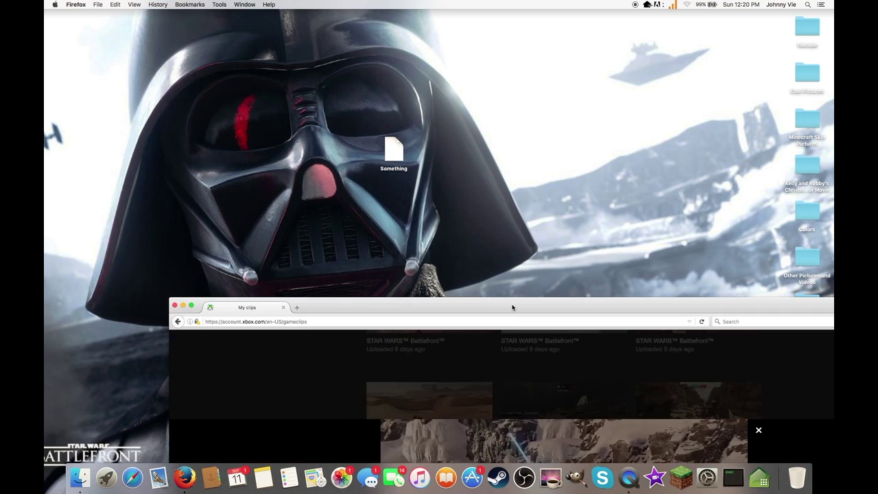
left_click(77, 4)
left_click(86, 83)
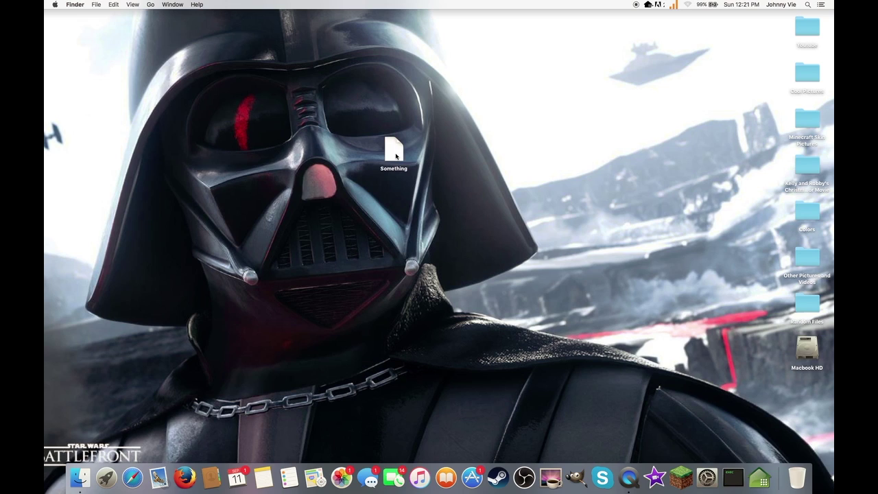
Step: Try to open the Something file, and rename it Something.mp4, accepting the added extension
double_click(396, 156)
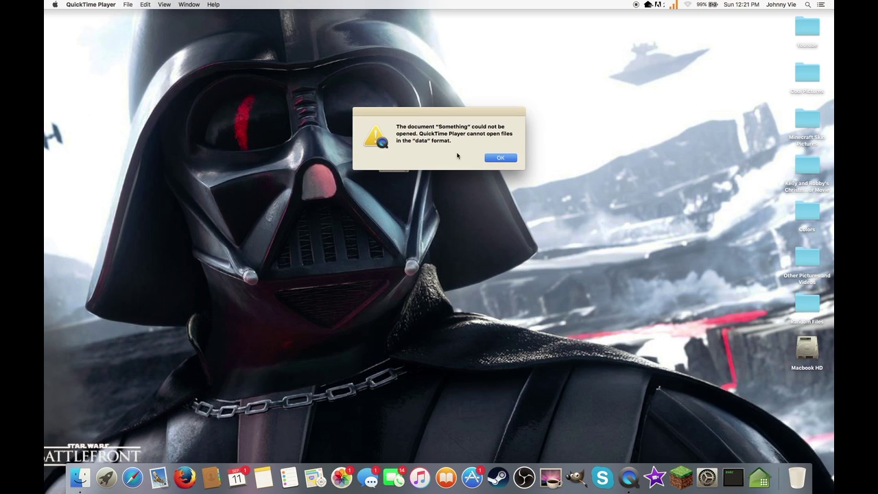
left_click(498, 159)
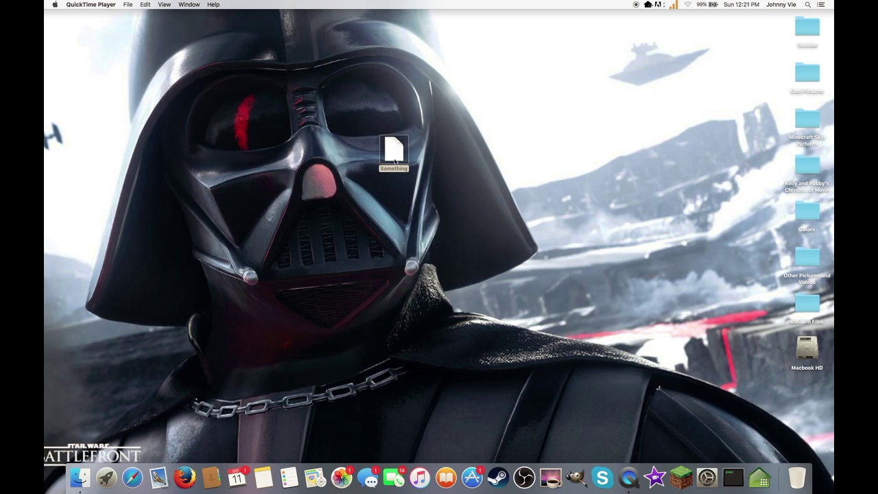
right_click(398, 152)
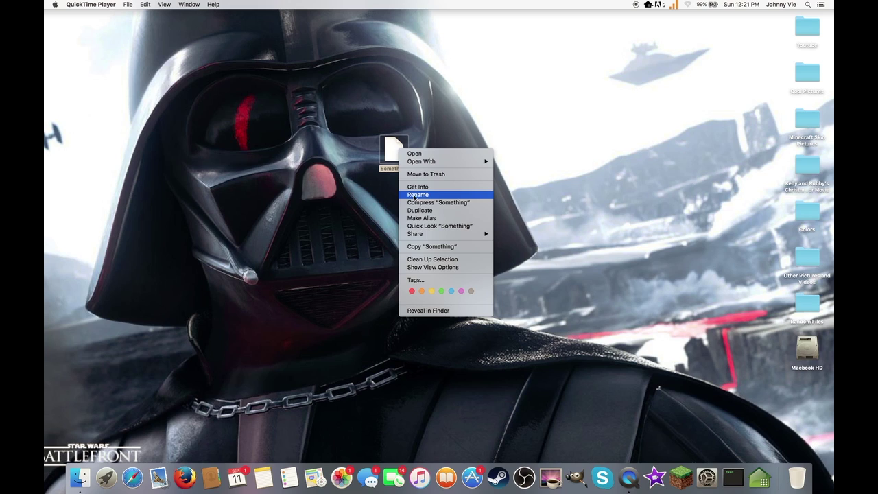
left_click(417, 195)
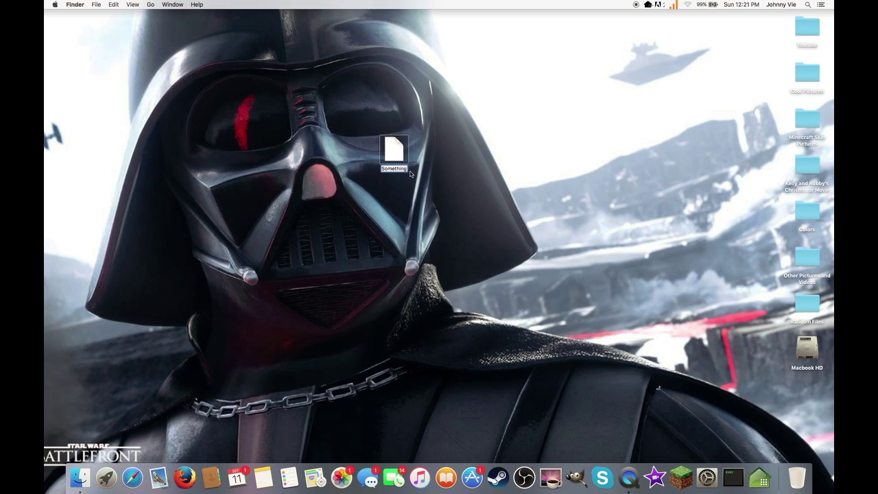
type(".mp4")
key("Return")
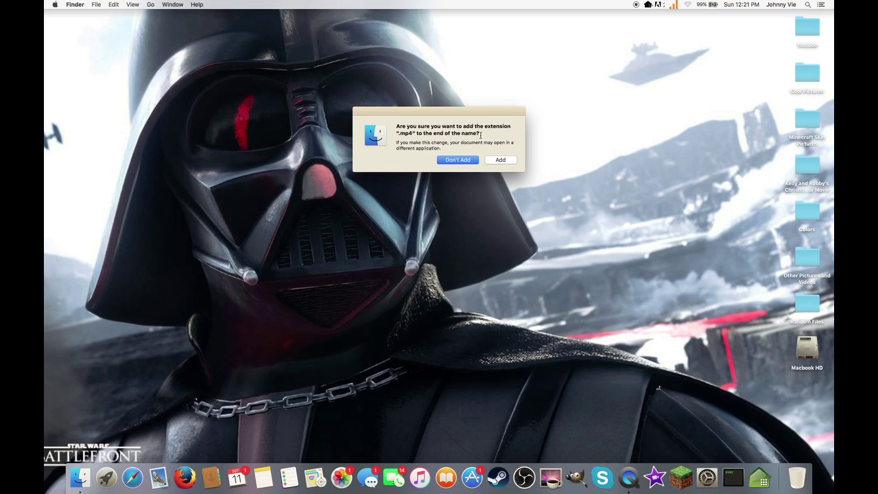
left_click(506, 160)
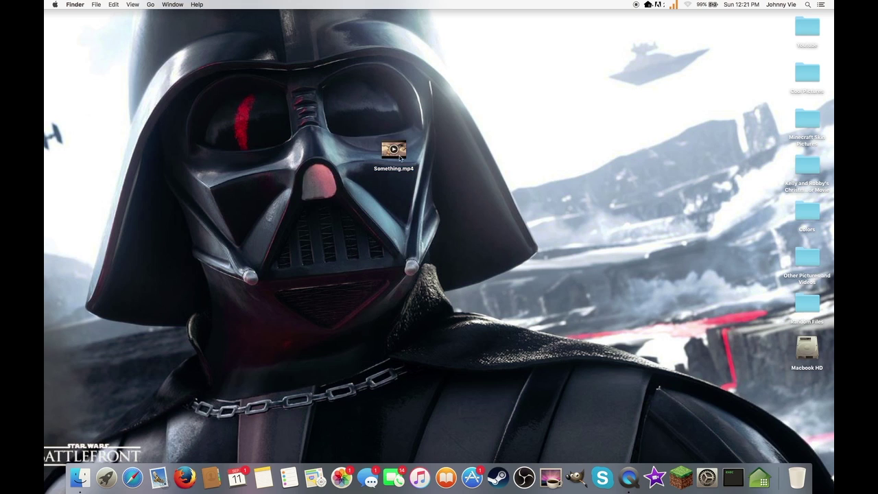
Step: Open Something.mp4 in QuickTime Player to check the clip, and clear its window from the desktop
double_click(378, 156)
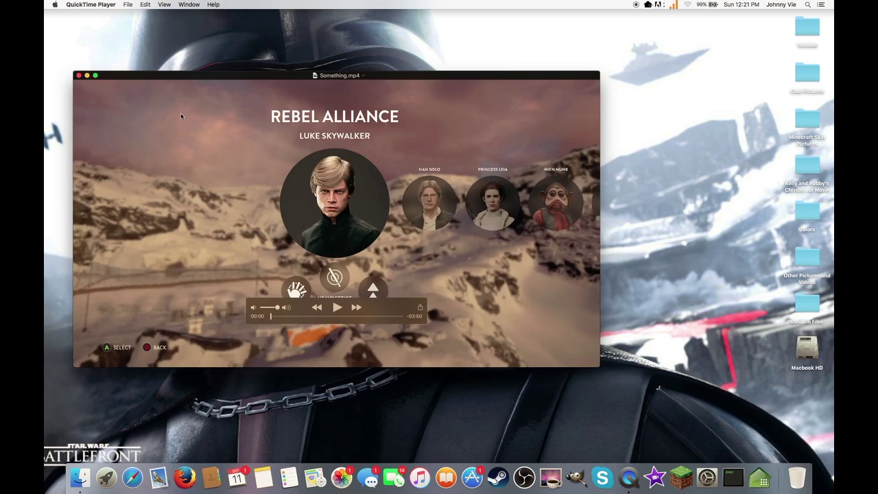
key("super+m")
left_click(445, 156)
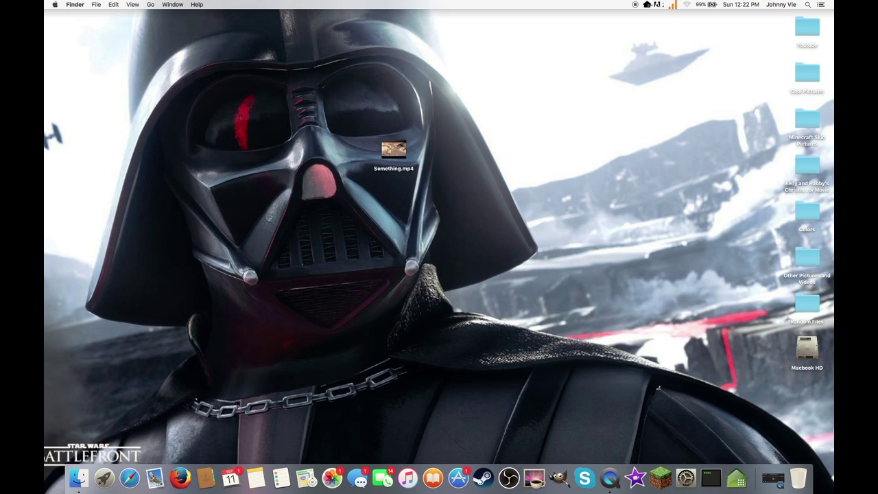
left_click(775, 480)
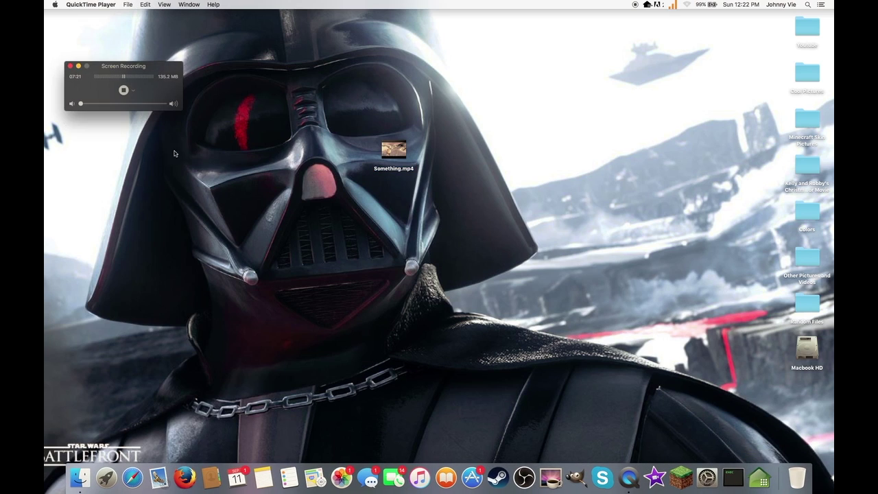